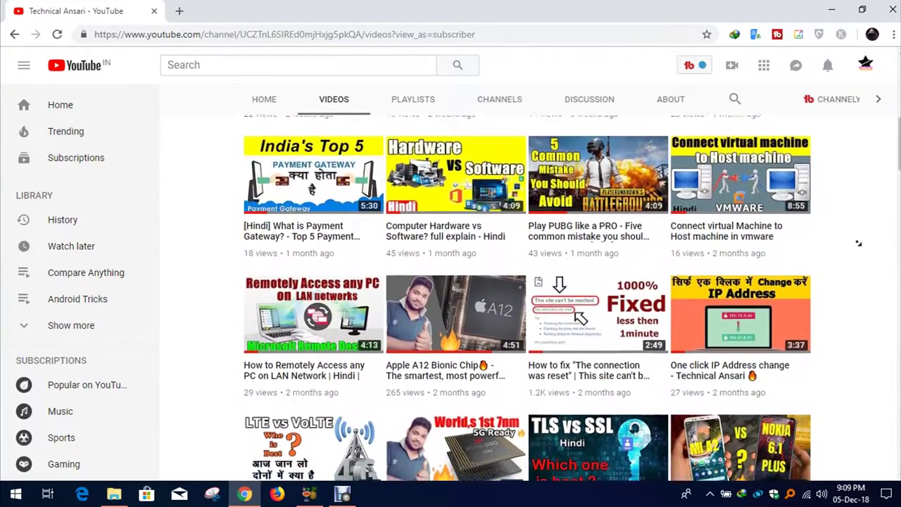
{"action": "scroll", "coordinate": [858, 243], "scroll_direction": "down", "scroll_amount": 1}
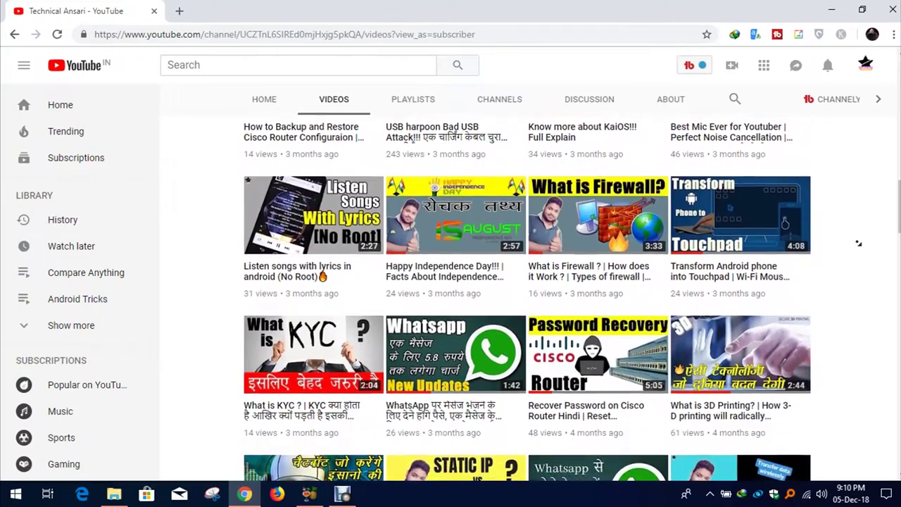
{"action": "scroll", "coordinate": [858, 243], "scroll_direction": "down", "scroll_amount": 2}
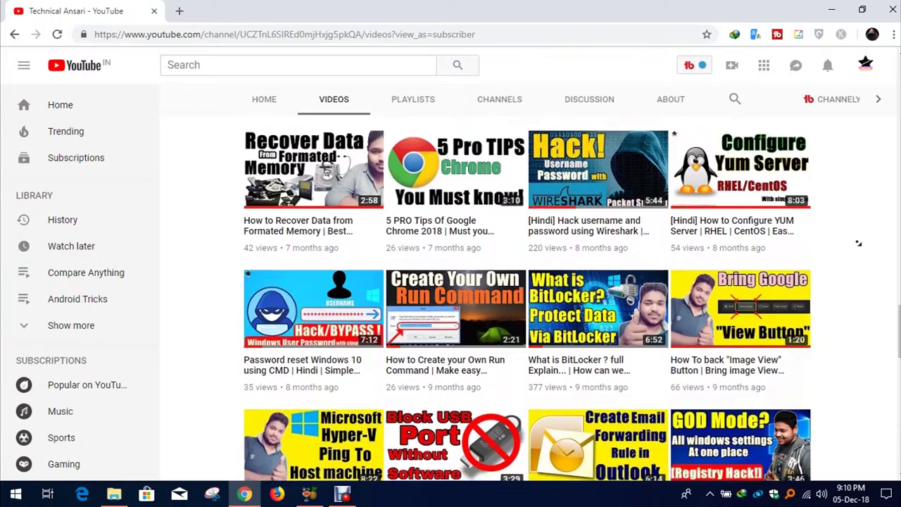
{"action": "scroll", "coordinate": [858, 243], "scroll_direction": "down", "scroll_amount": 1}
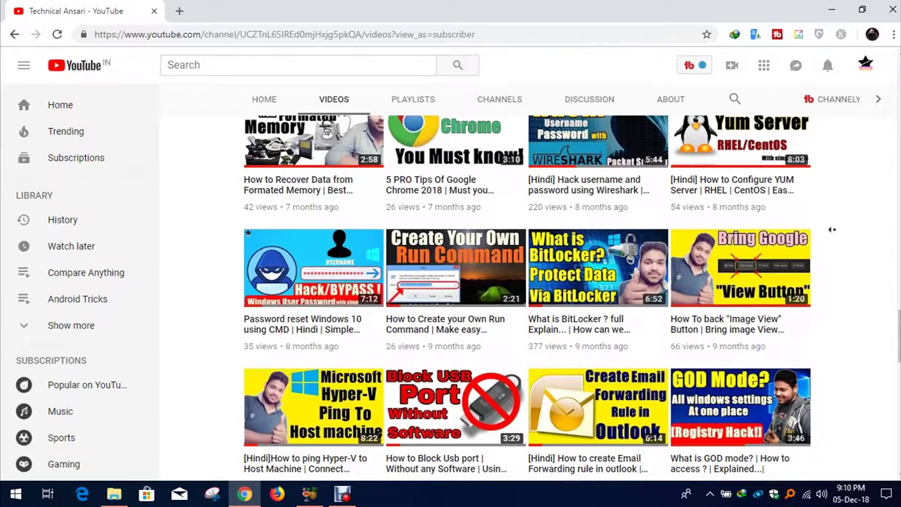
- Switch to HandBrake and reposition its window on the desktop
{"action": "left_click", "coordinate": [309, 494]}
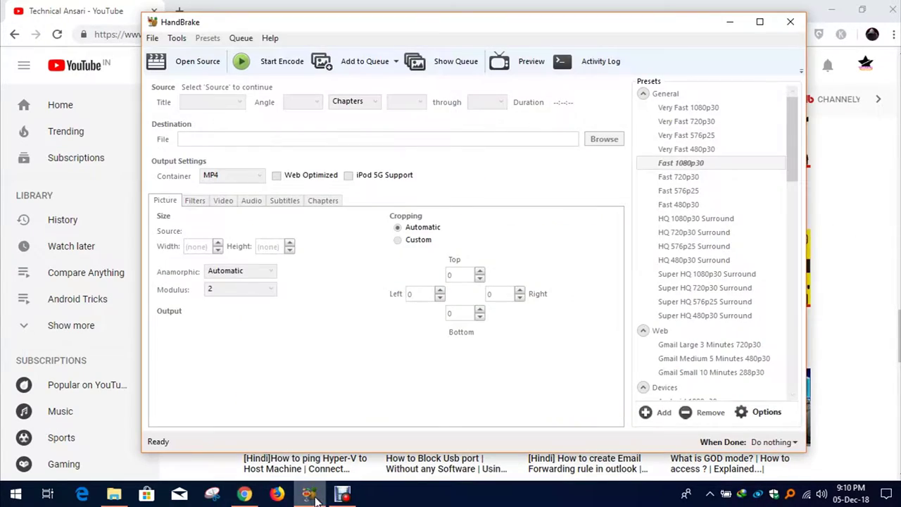
{"action": "left_click_drag", "start_coordinate": [291, 24], "coordinate": [306, 25]}
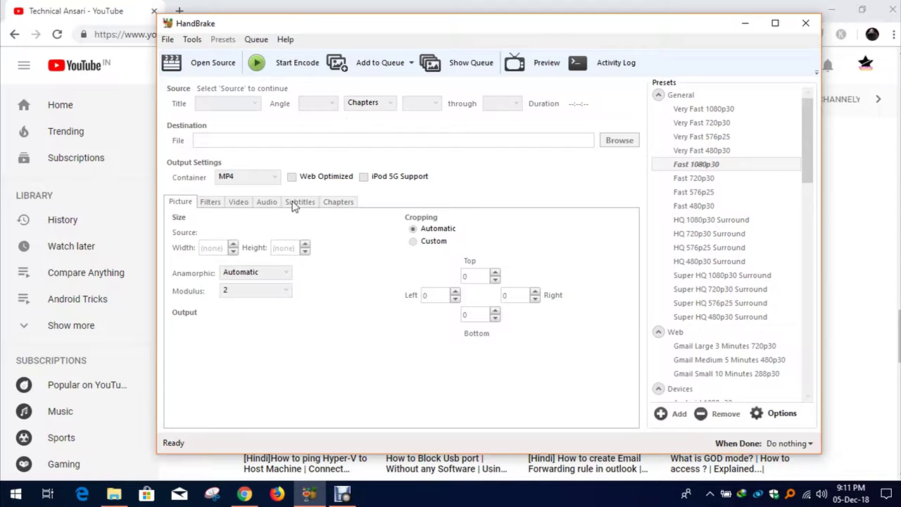
- Switch to File Explorer and check the size on disk of the loopback video in its properties
{"action": "left_click", "coordinate": [113, 497]}
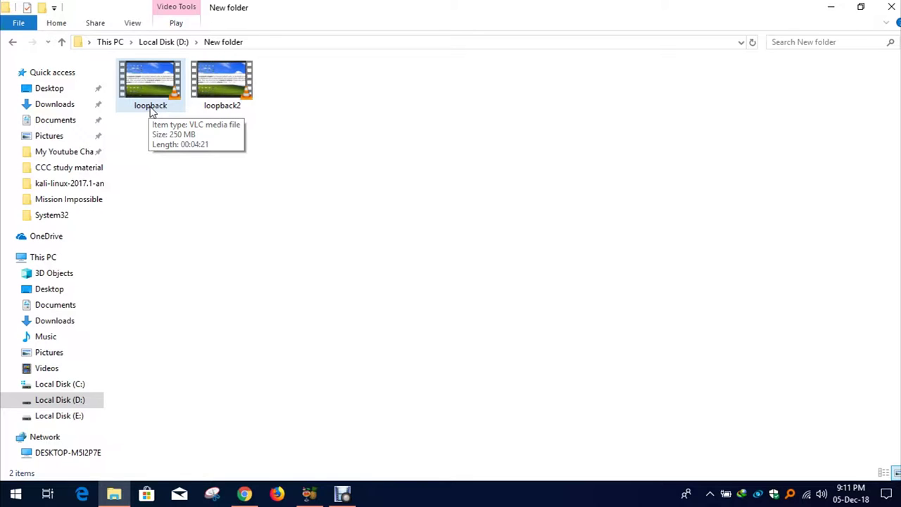
{"action": "right_click", "coordinate": [159, 104]}
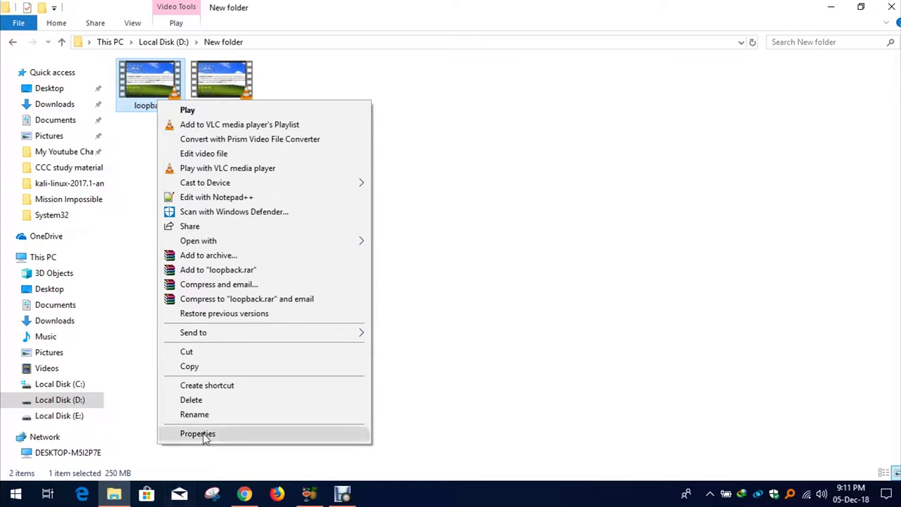
{"action": "left_click", "coordinate": [198, 434]}
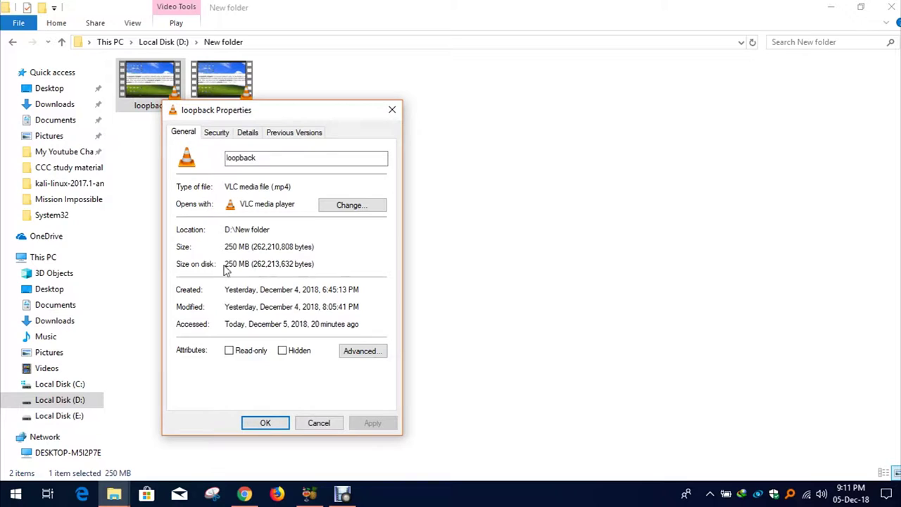
{"action": "left_click_drag", "start_coordinate": [253, 264], "coordinate": [220, 263]}
{"action": "left_click", "coordinate": [393, 110]}
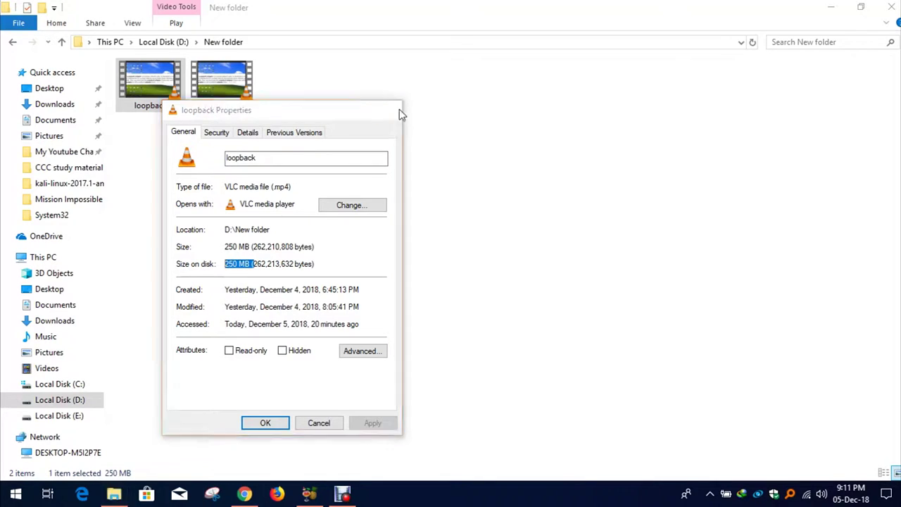
- Load the loopback video from New folder on drive D into HandBrake as the source
{"action": "left_click_drag", "start_coordinate": [151, 85], "coordinate": [354, 315]}
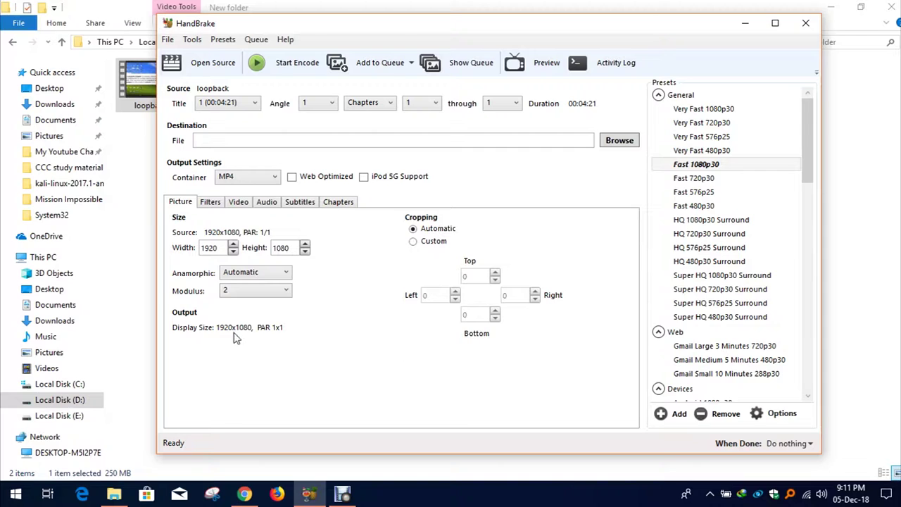
{"action": "left_click", "coordinate": [211, 64]}
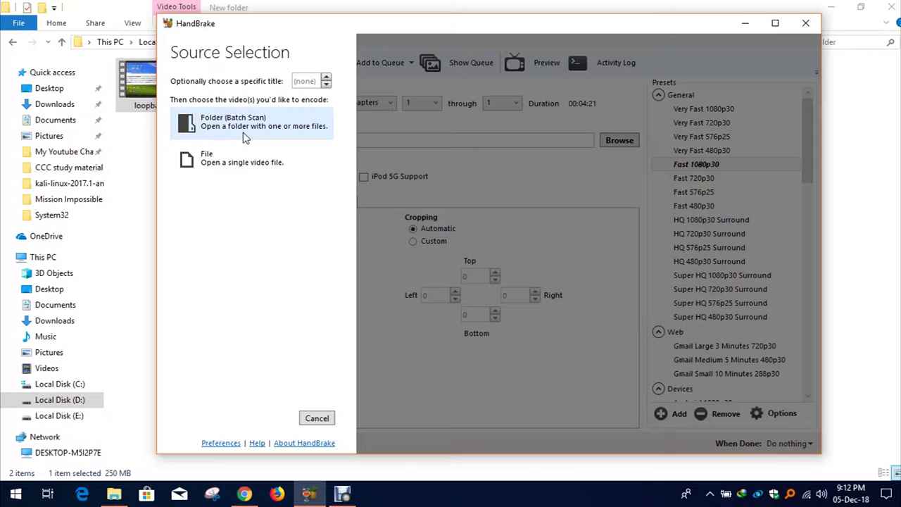
{"action": "left_click", "coordinate": [323, 421]}
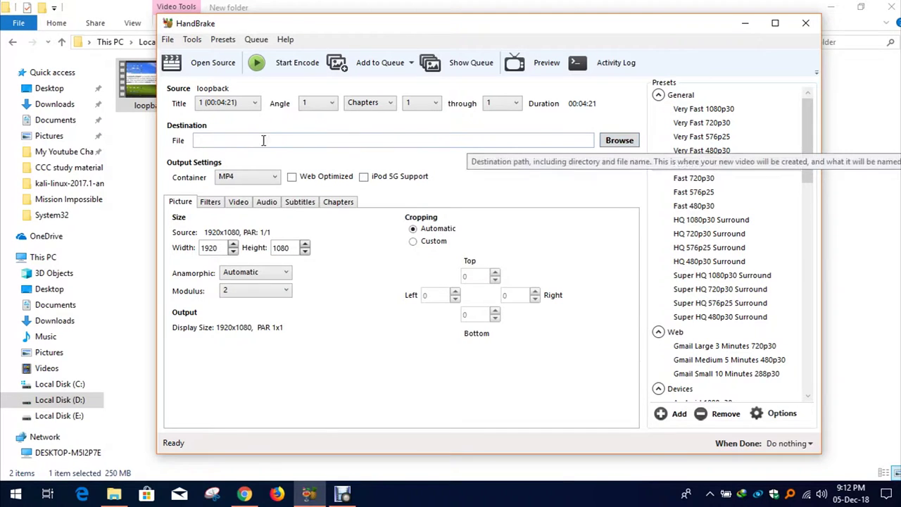
- Set the output destination to an MP4 file named abc on the Desktop and start the encode
{"action": "left_click", "coordinate": [619, 143]}
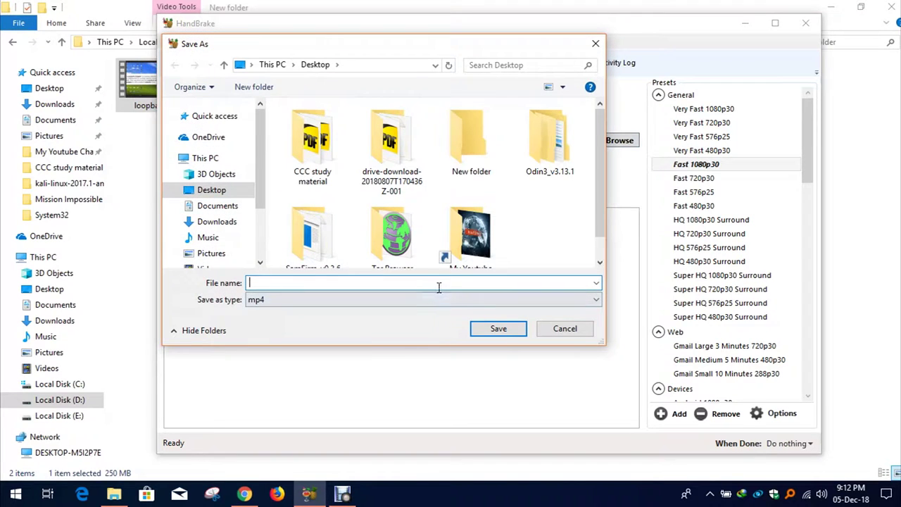
{"action": "type", "text": "abc"}
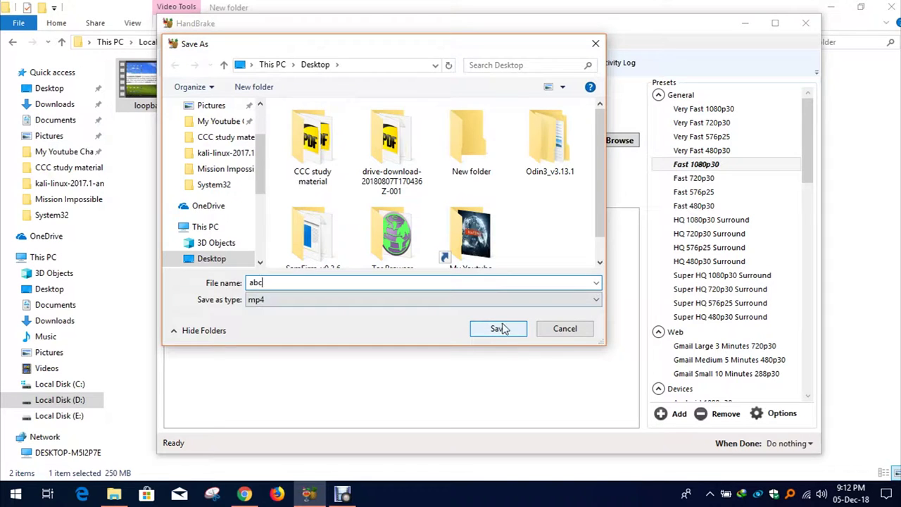
{"action": "left_click", "coordinate": [503, 328]}
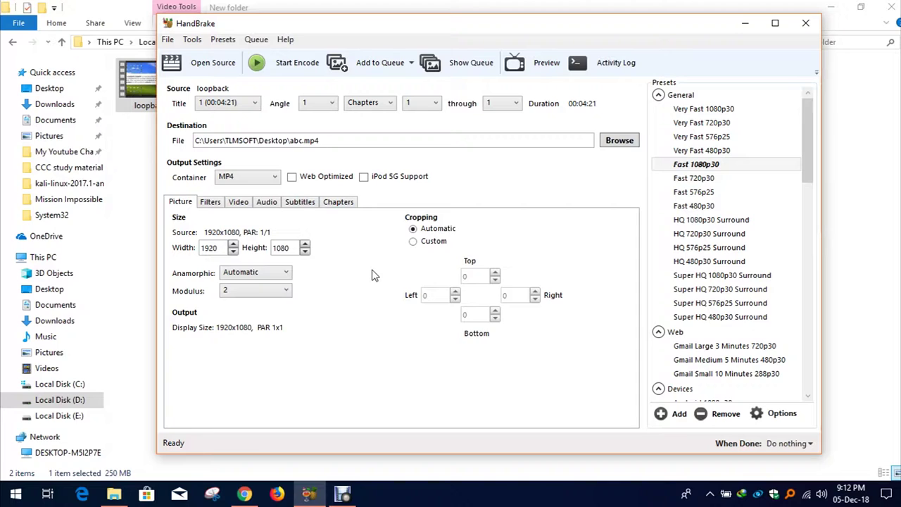
{"action": "left_click", "coordinate": [291, 63]}
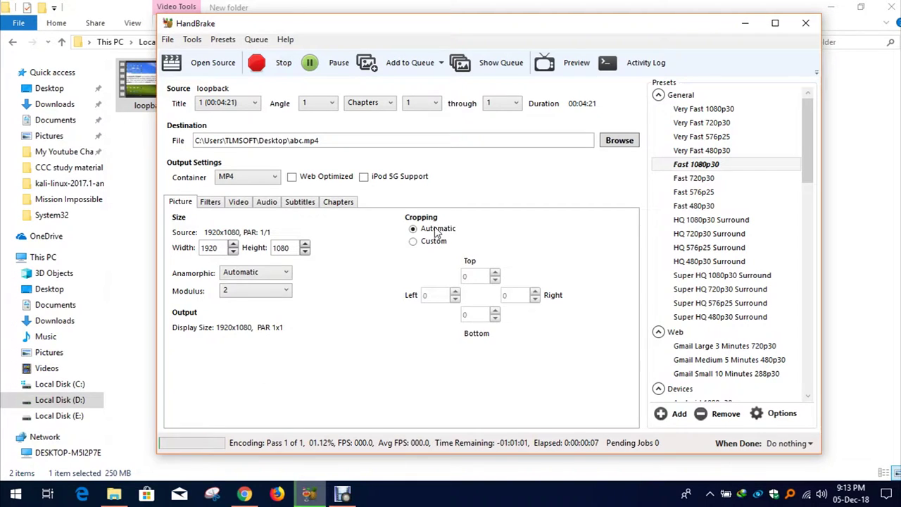
- Stop the running encode, close HandBrake and clear the file selection in New folder
{"action": "left_click", "coordinate": [269, 65]}
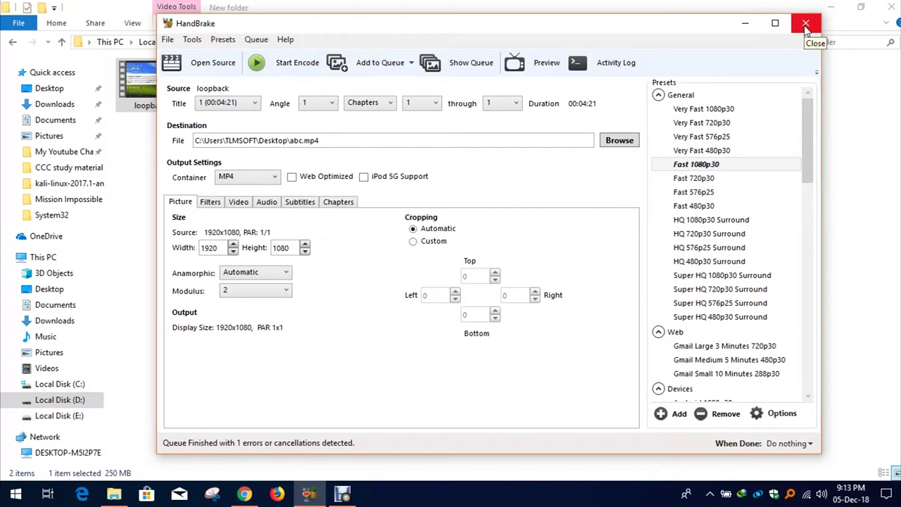
{"action": "left_click", "coordinate": [806, 24]}
{"action": "left_click", "coordinate": [230, 228]}
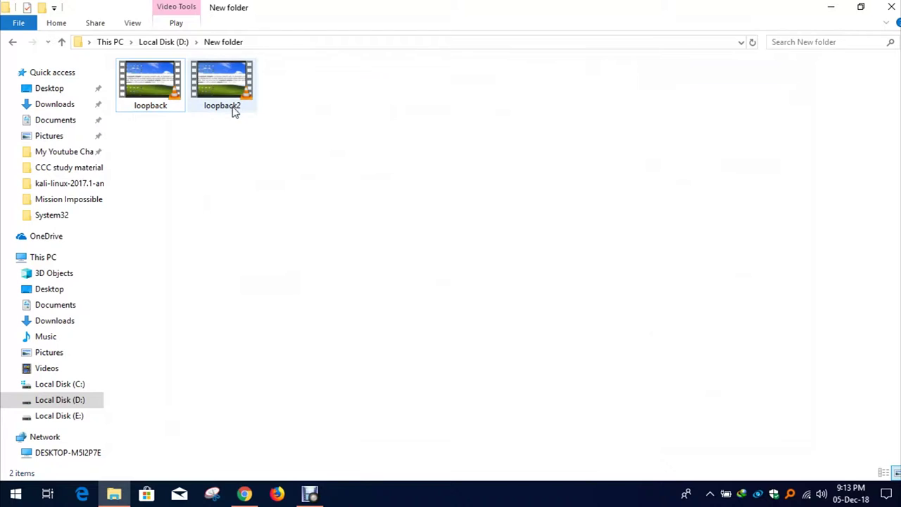
- Check the size on disk of the compressed loopback2 video in its properties
{"action": "mouse_move", "coordinate": [227, 114]}
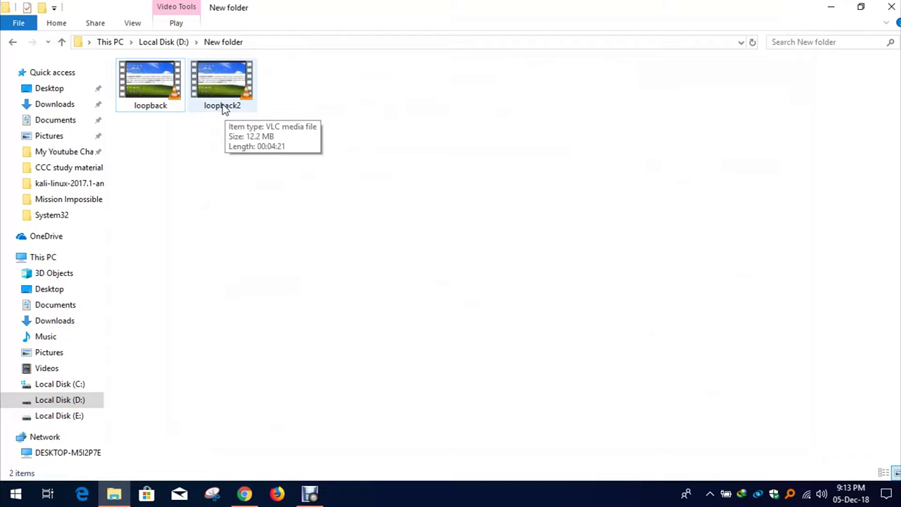
{"action": "right_click", "coordinate": [220, 99]}
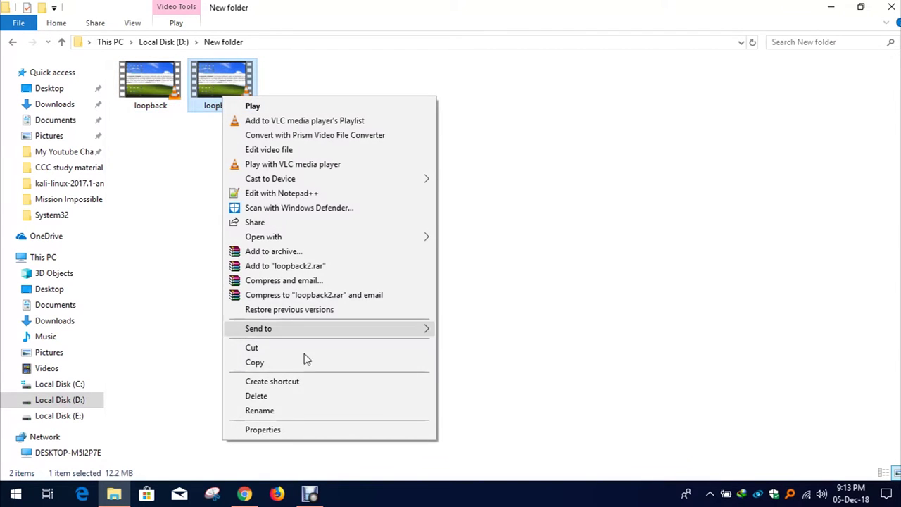
{"action": "left_click", "coordinate": [293, 432]}
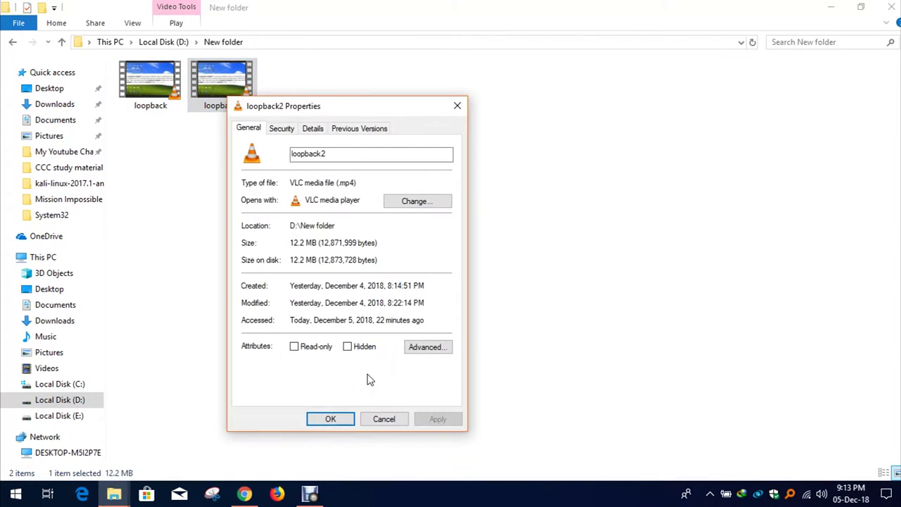
{"action": "left_click_drag", "start_coordinate": [318, 260], "coordinate": [287, 258]}
{"action": "left_click", "coordinate": [456, 107]}
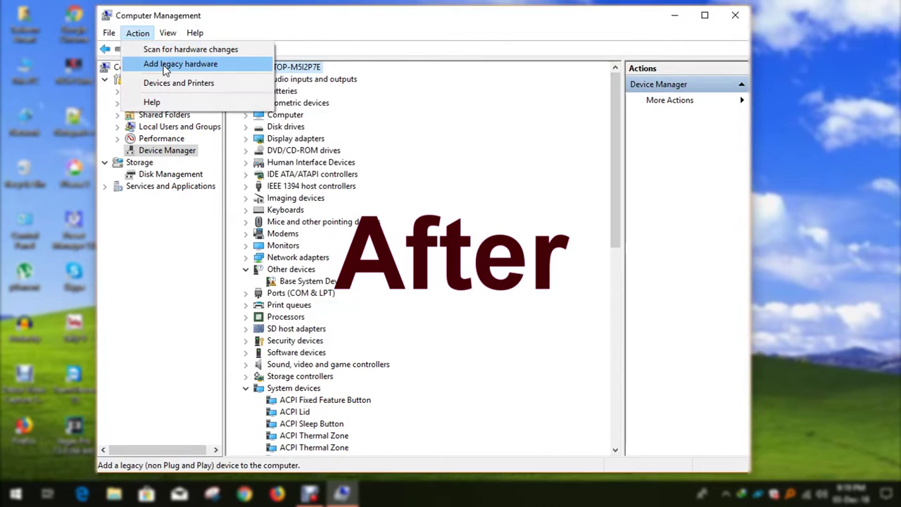
{"action": "left_click", "coordinate": [163, 64]}
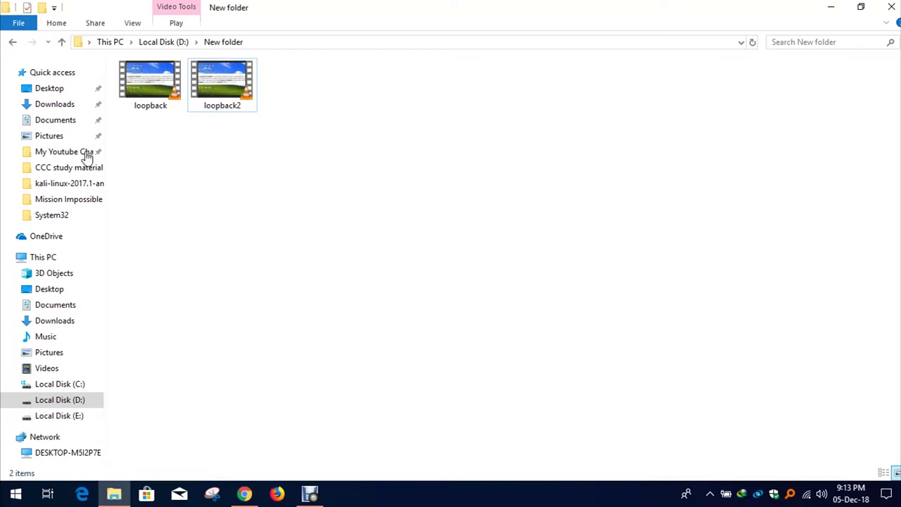
- View the original loopback video's properties again to compare it with loopback2, and close them
{"action": "right_click", "coordinate": [156, 81]}
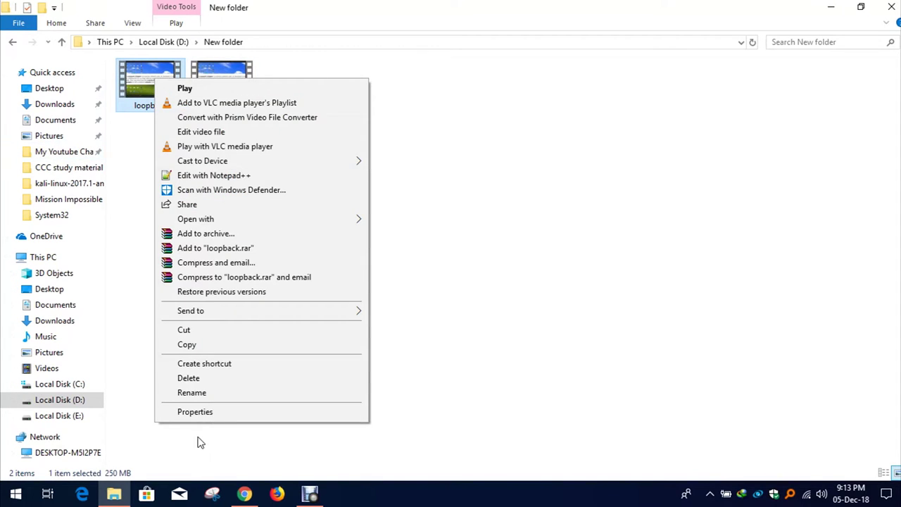
{"action": "left_click", "coordinate": [203, 414]}
{"action": "left_click", "coordinate": [388, 90]}
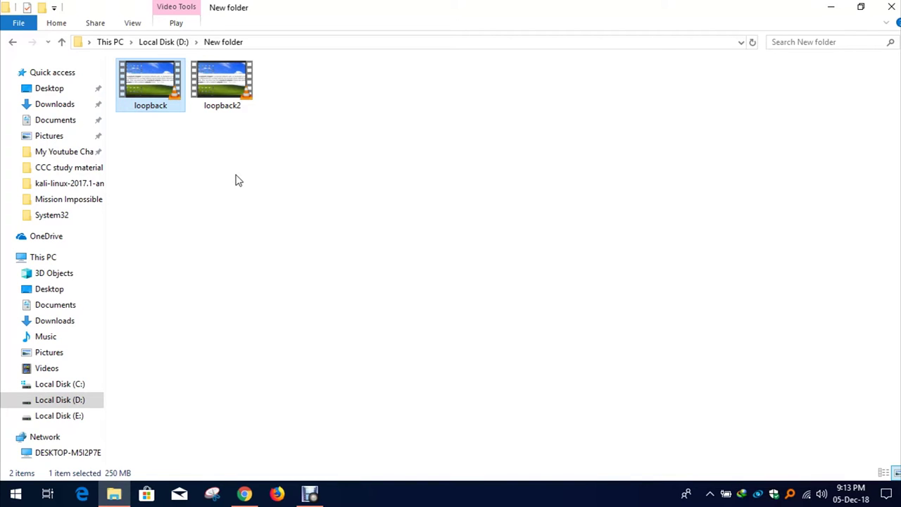
- Select the loopback2 video, and switch to the YouTube channel page in Chrome
{"action": "left_click", "coordinate": [213, 82]}
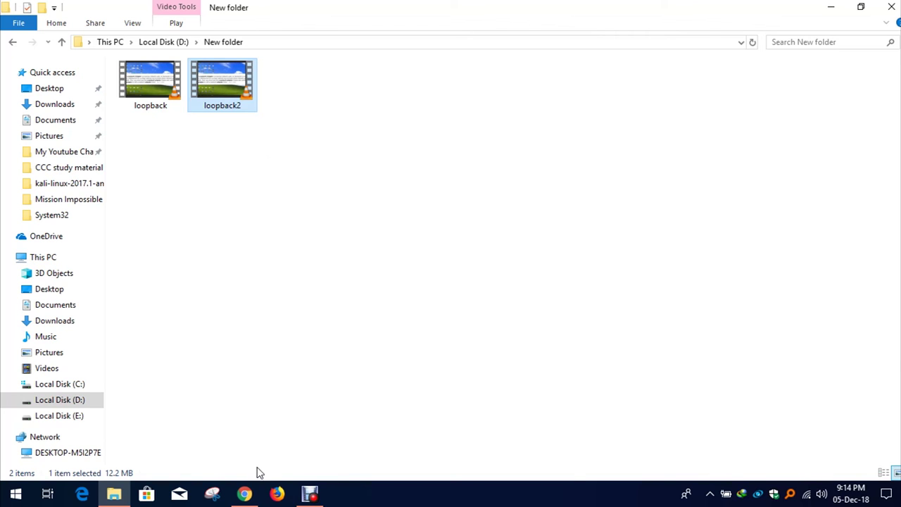
{"action": "left_click", "coordinate": [245, 494]}
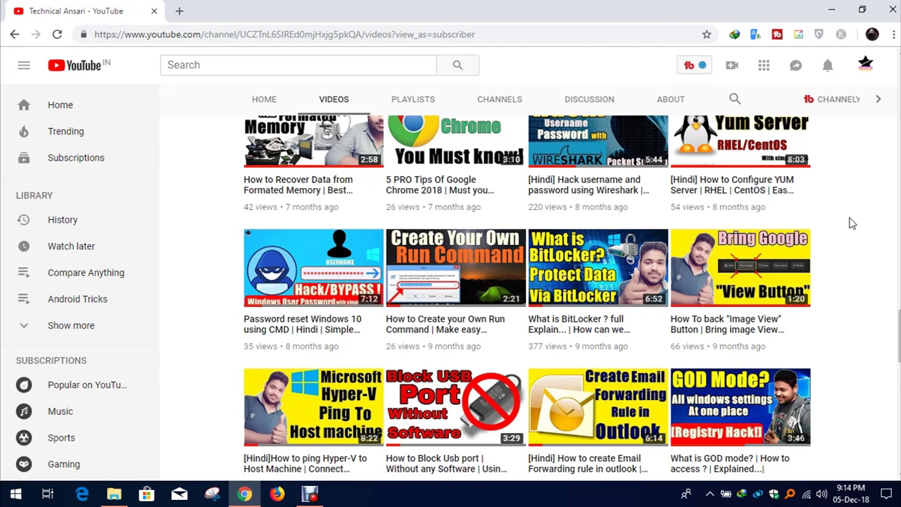